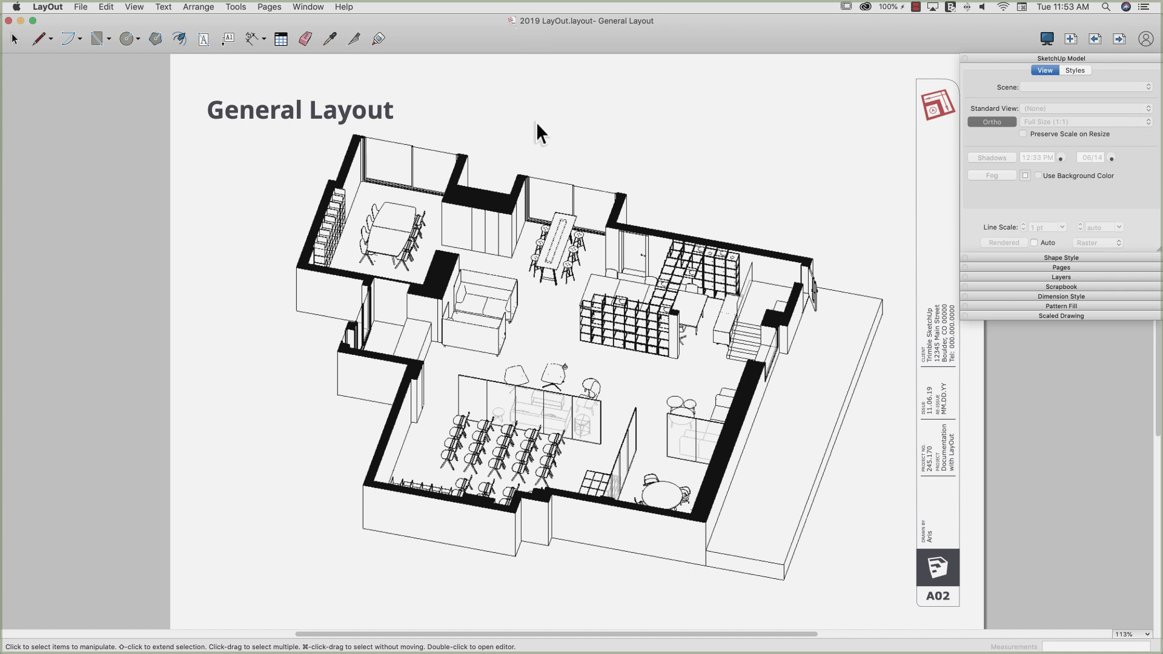
Step: Select the floor-plan viewport, check its Scene and Standard View lists unchanged, and leave Shadows off
left_click(476, 304)
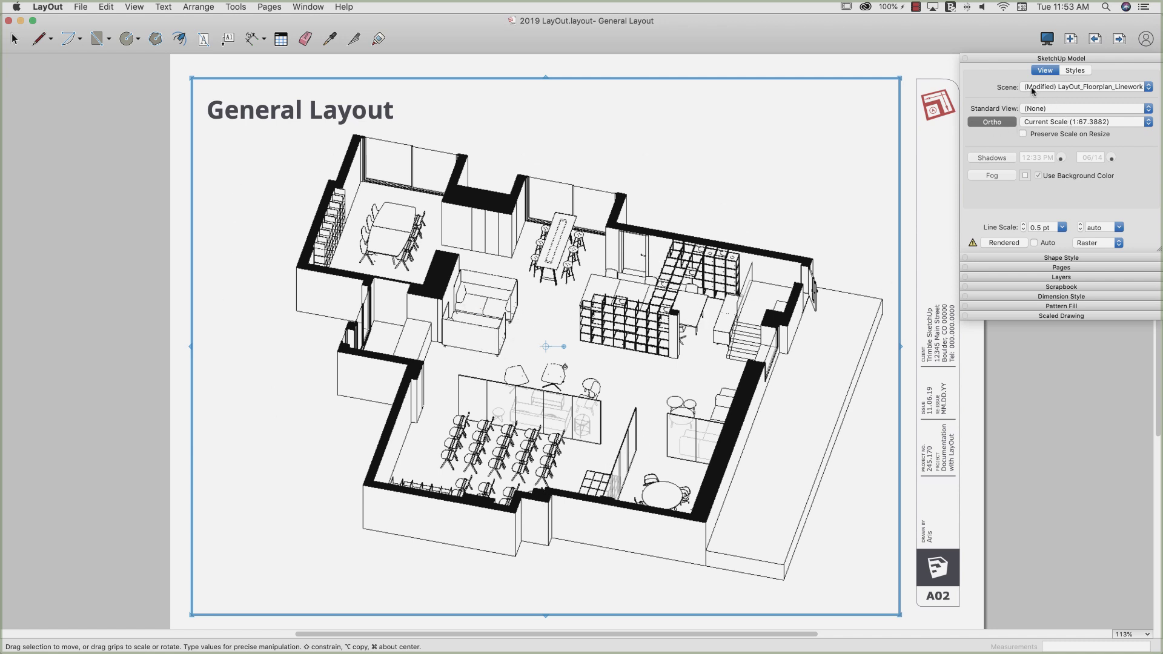
left_click(1150, 89)
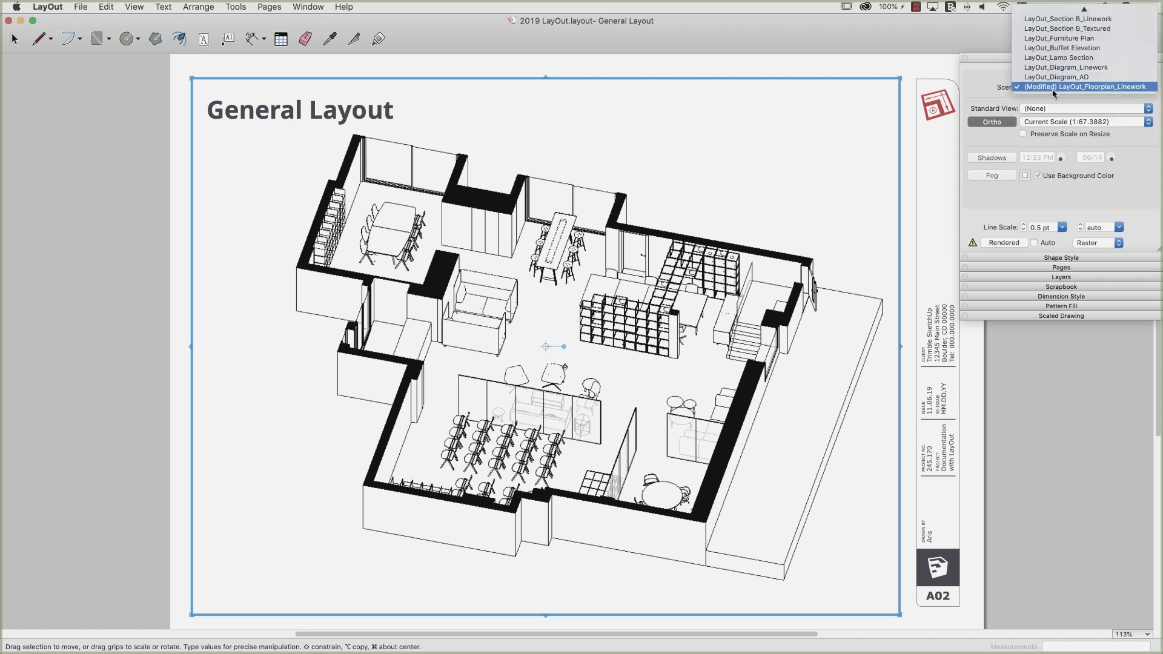
left_click(983, 89)
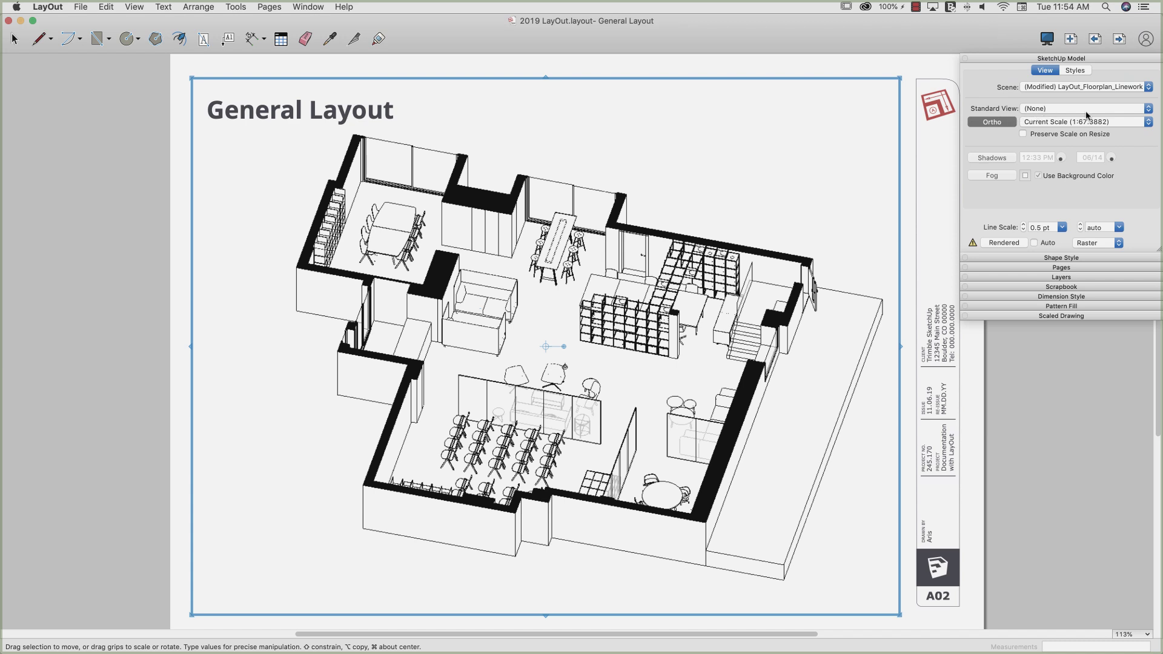
left_click(1036, 111)
left_click(1000, 135)
left_click(992, 158)
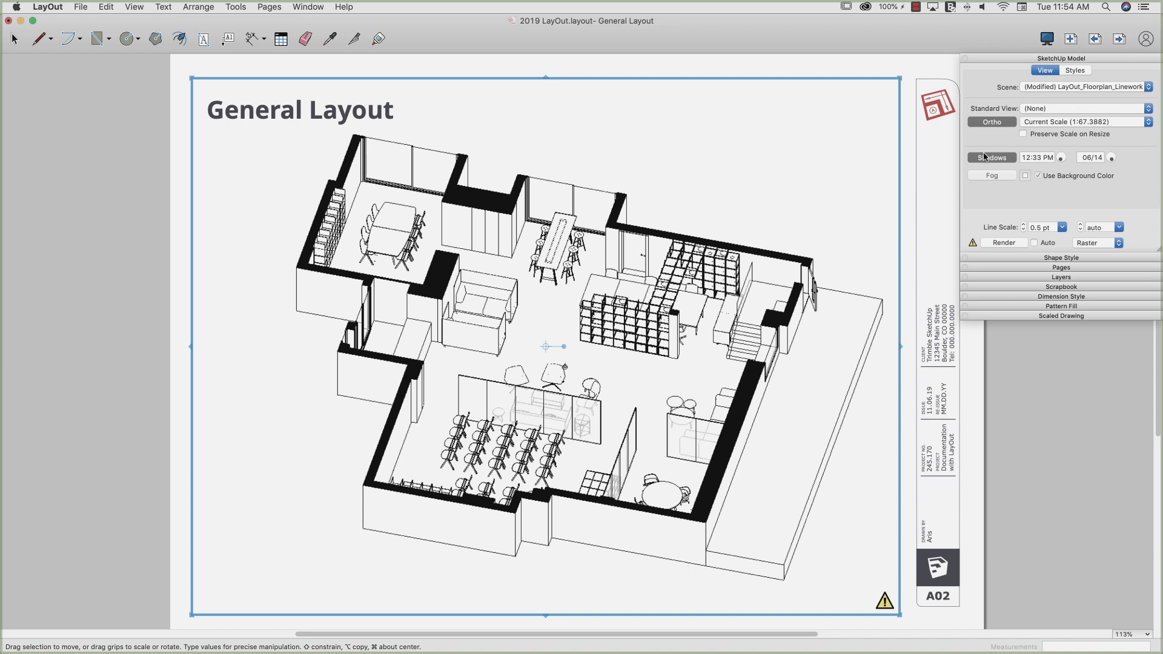
left_click(987, 158)
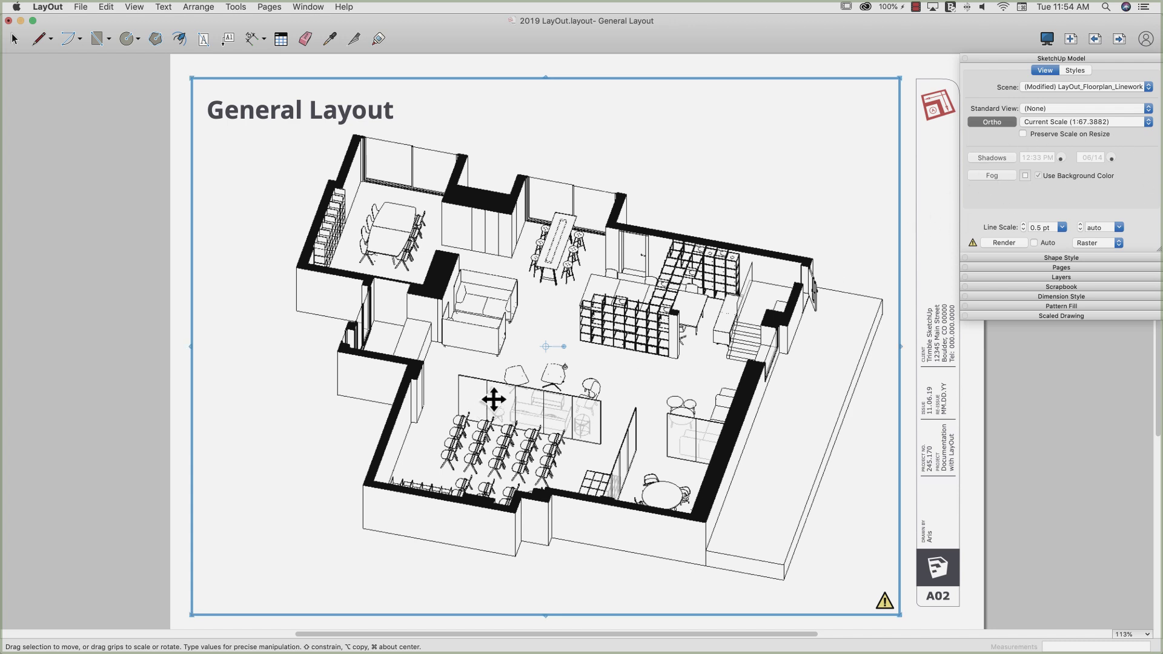
Step: Orbit the floor-plan model inside its viewport to a new angle, then exit model editing
double_click(522, 307)
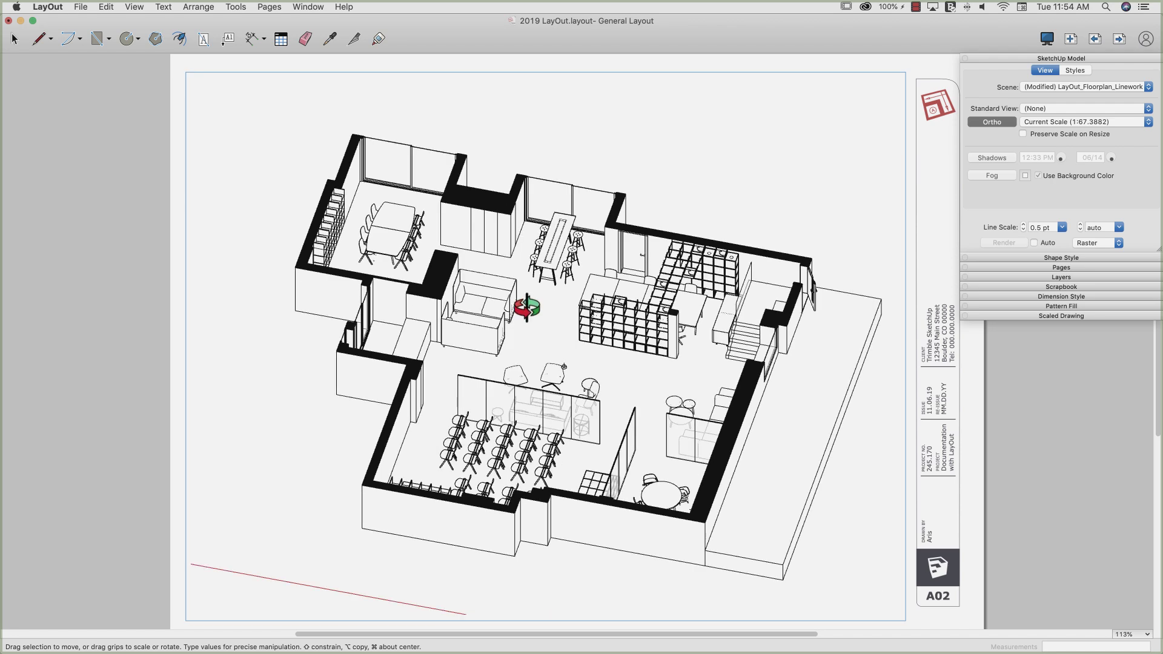
mouse_move(581, 332)
left_mouse_down()
mouse_move(555, 327)
mouse_move(550, 298)
mouse_move(511, 306)
mouse_move(481, 288)
left_mouse_up()
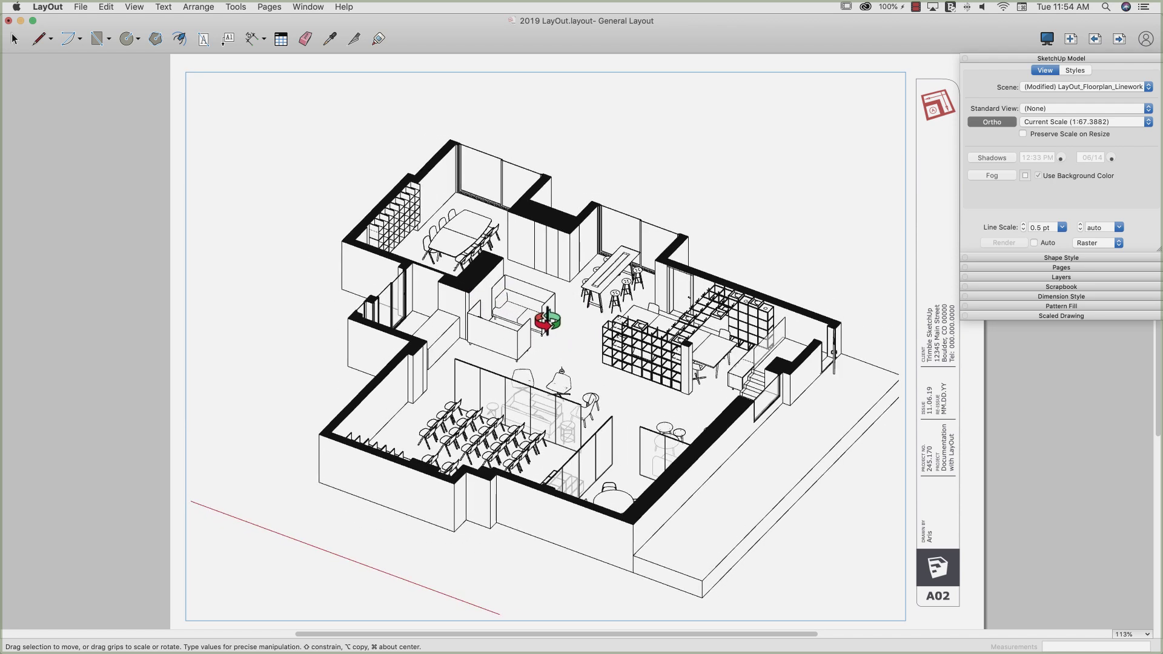
mouse_move(620, 332)
left_mouse_down()
mouse_move(545, 337)
mouse_move(364, 309)
mouse_move(735, 530)
mouse_move(607, 420)
left_mouse_up()
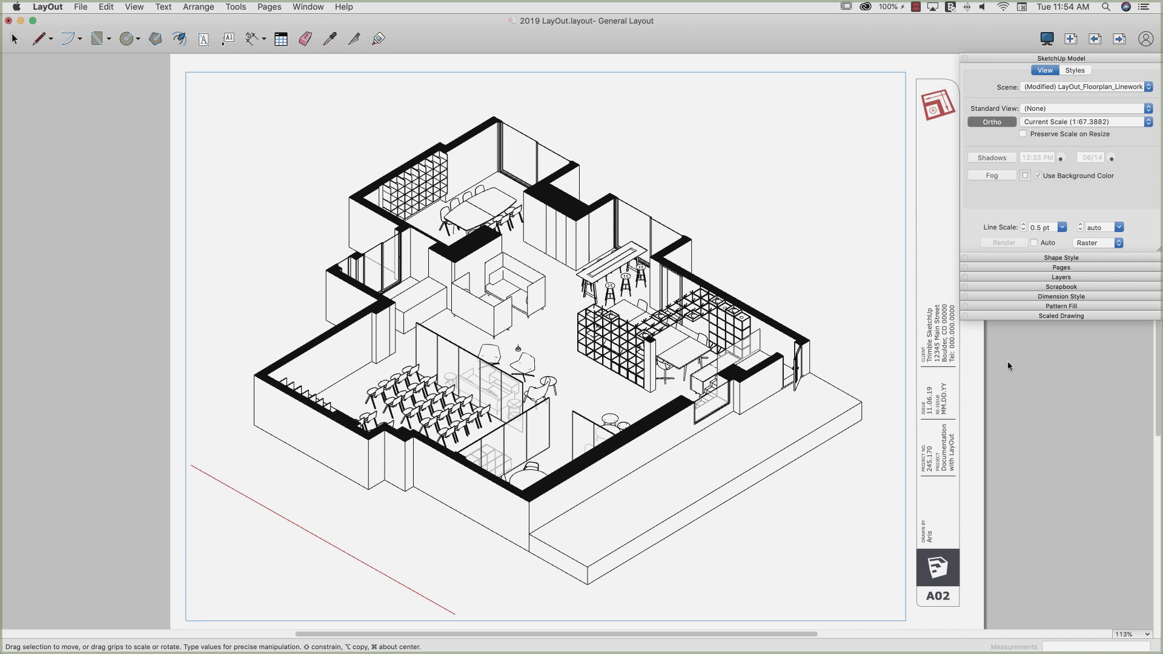
left_click(926, 356)
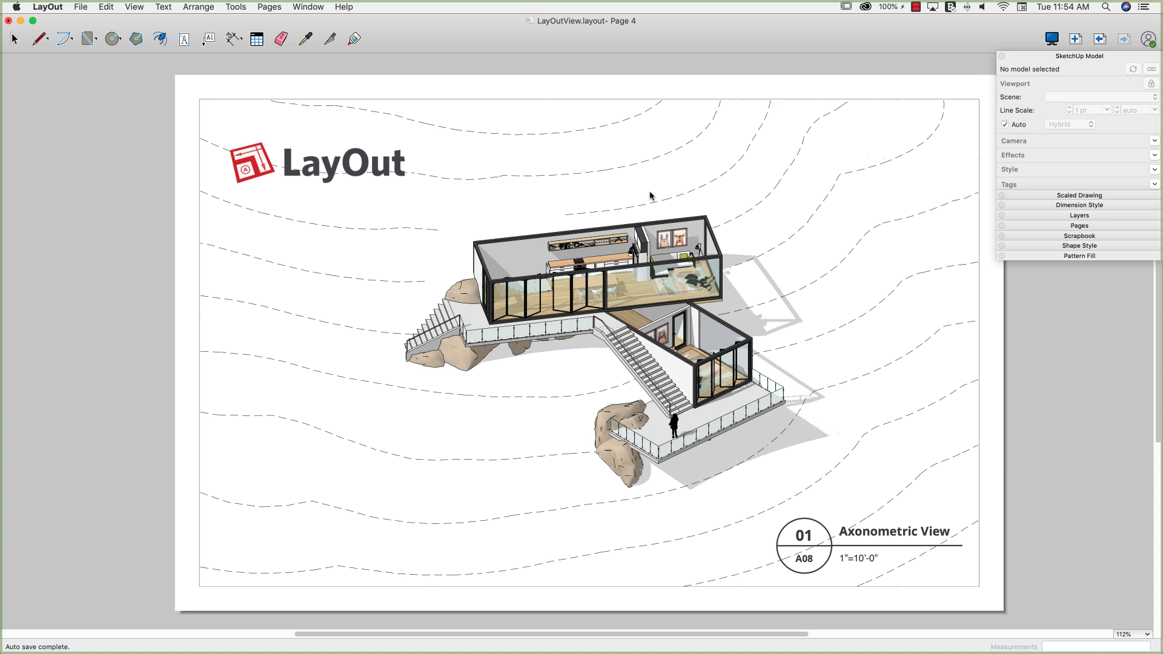
Step: Select the Page 4 cabin viewport, keep Hybrid render mode, and lock the viewport
left_click(581, 311)
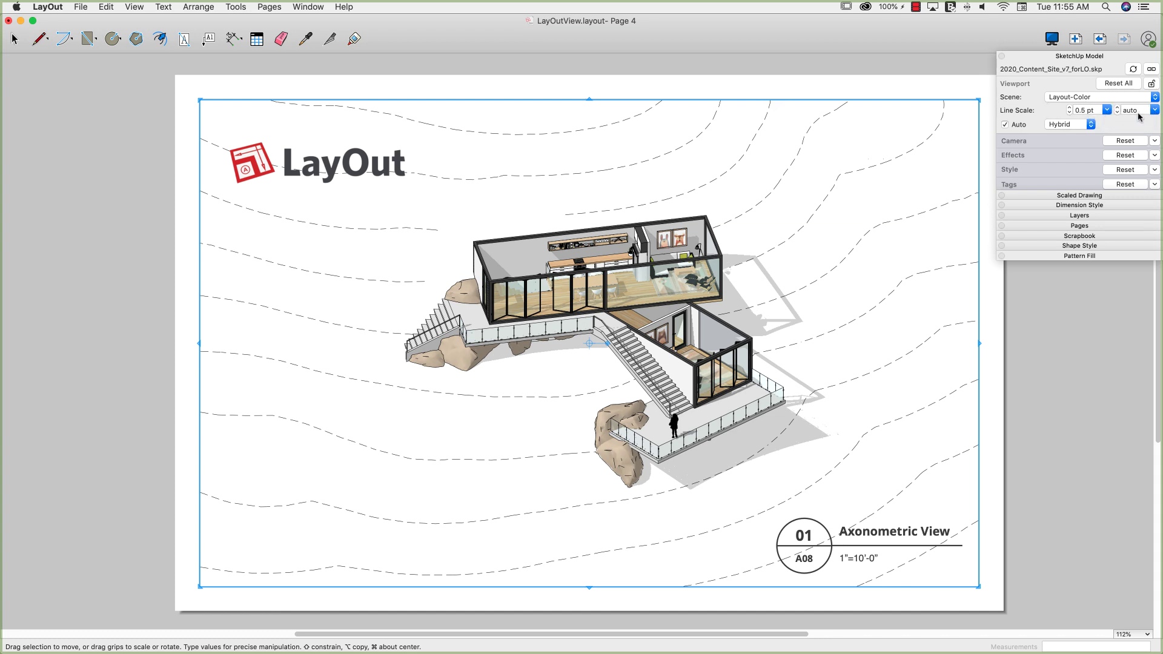
left_click(1005, 125)
left_click(1055, 125)
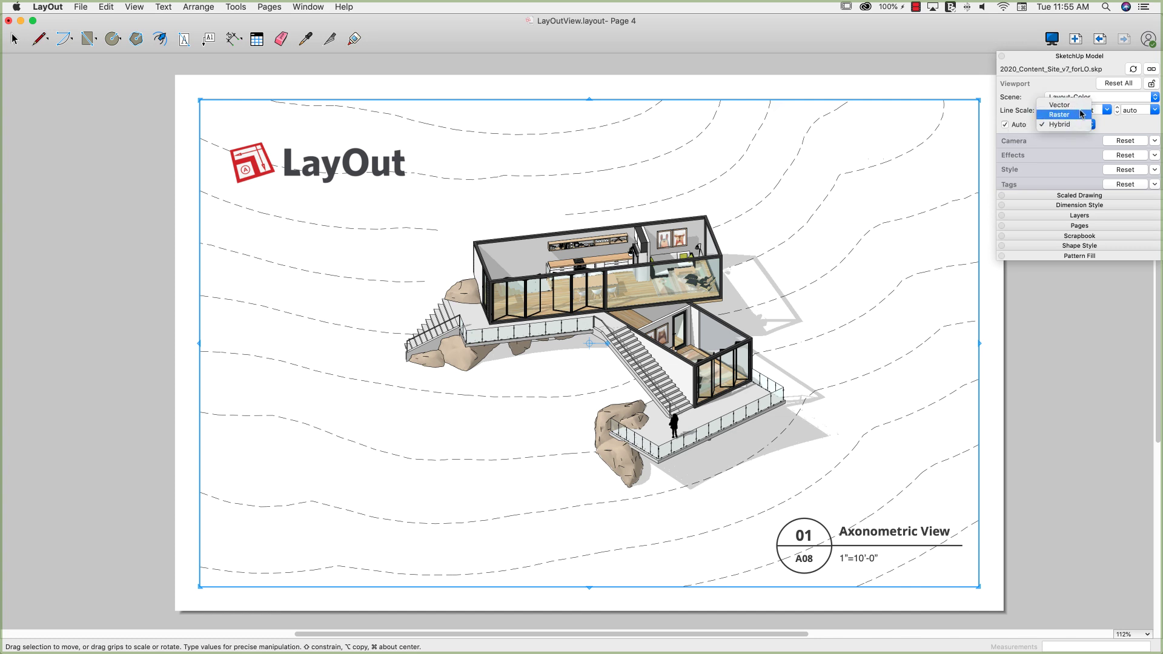
left_click(1133, 128)
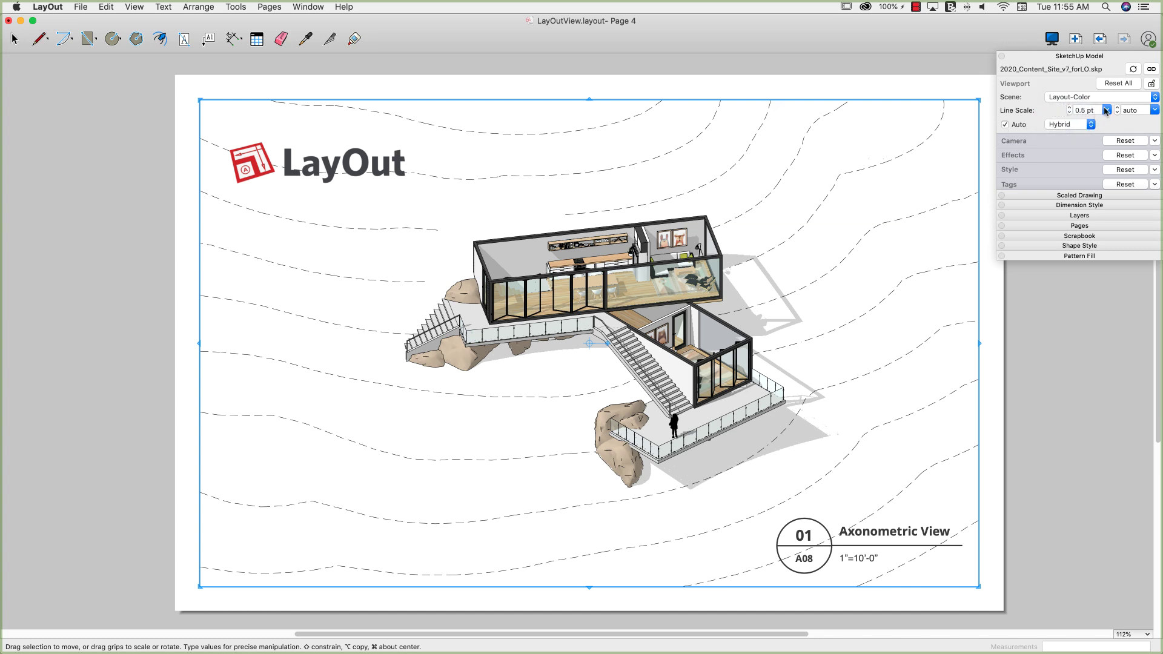
left_click(1152, 84)
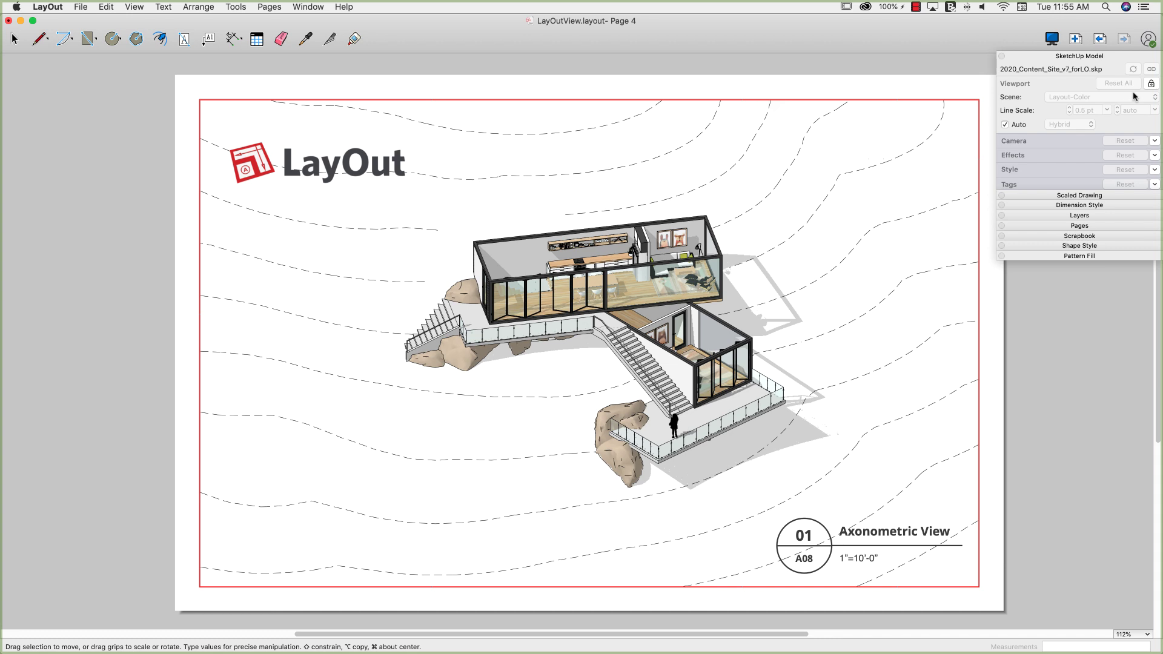
Step: Unlock the cabin viewport and dismiss its right-click shortcut menu
left_click(1151, 84)
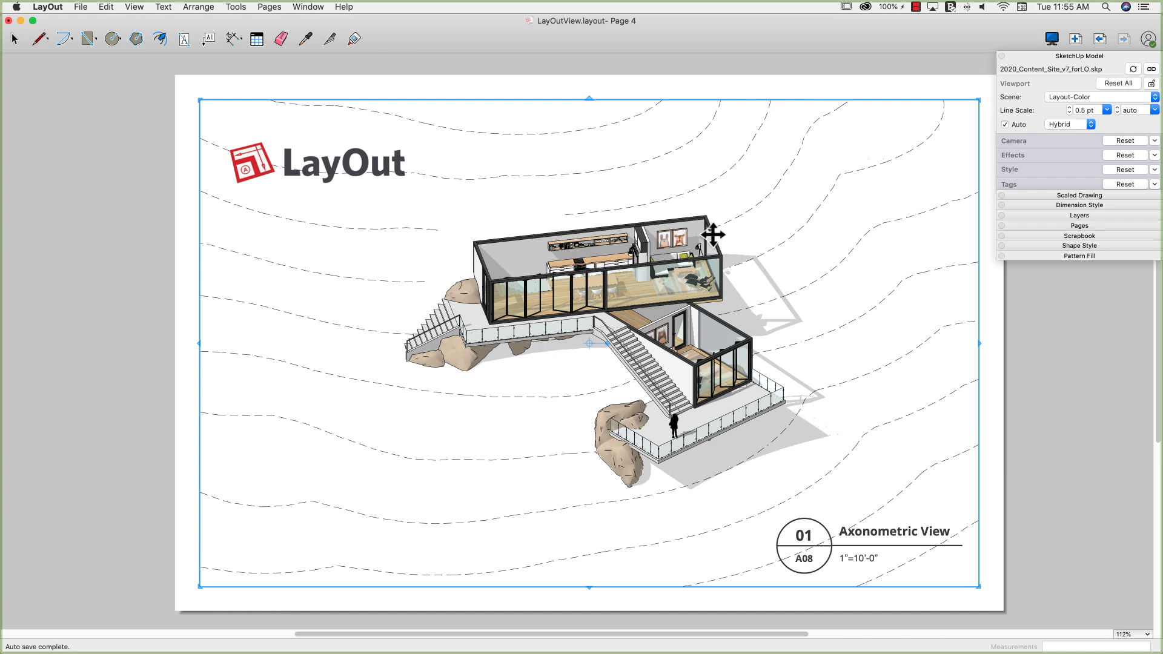
right_click(610, 277)
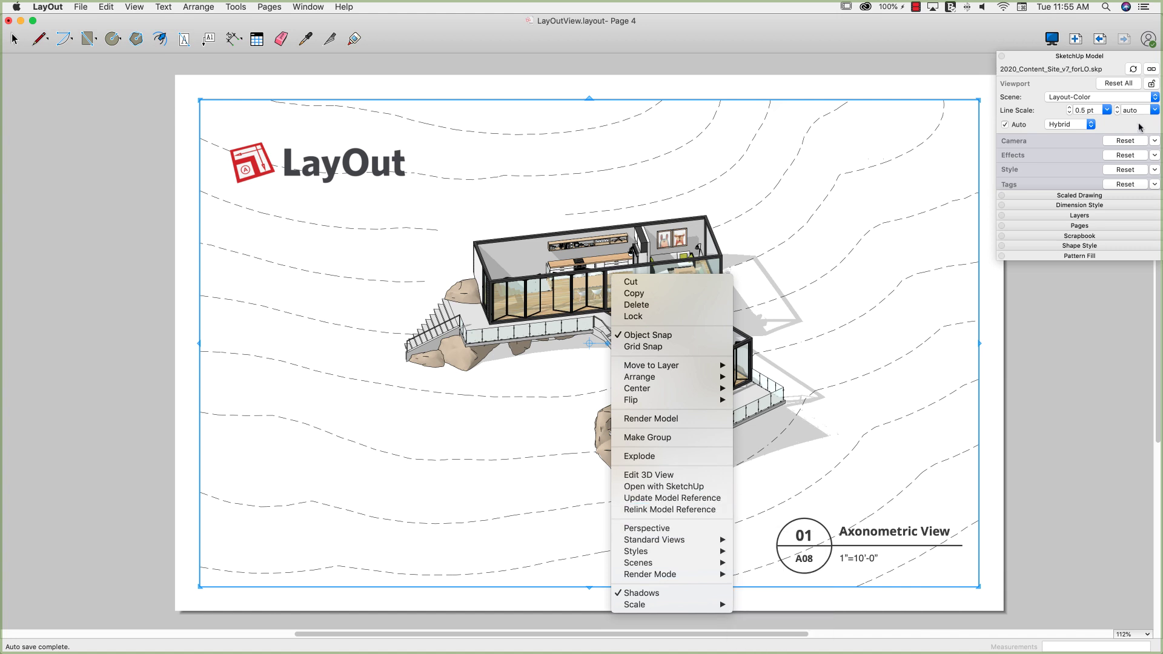
left_click(1107, 69)
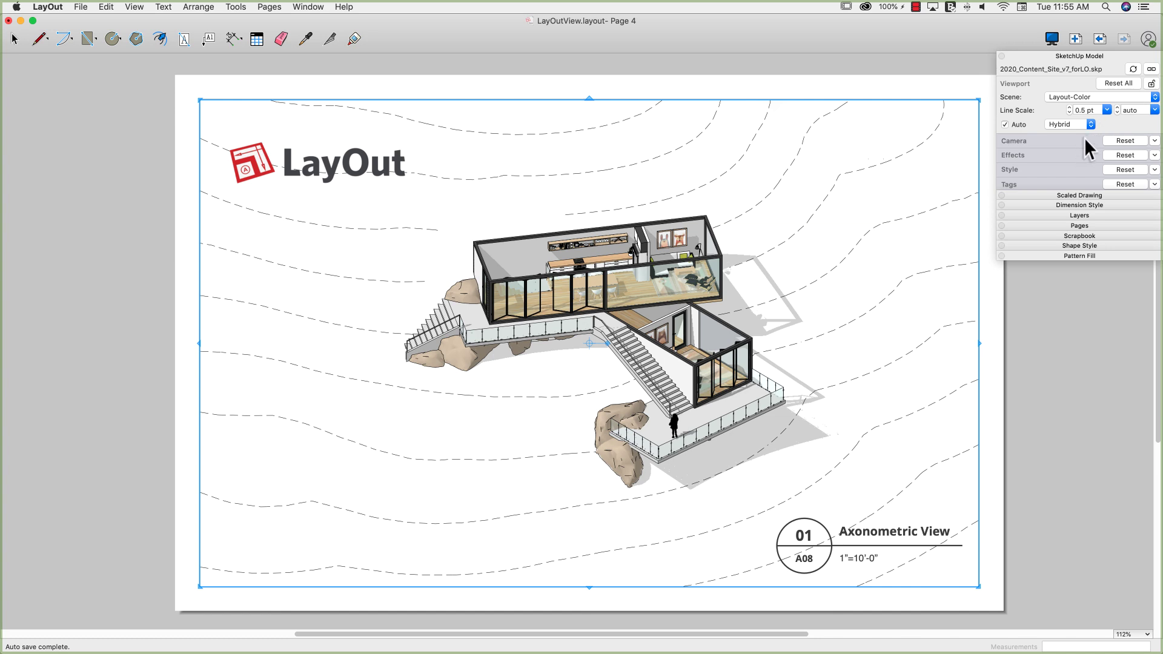
Step: Expand the Camera and Effects sections of the SketchUp Model panel
left_click(1154, 141)
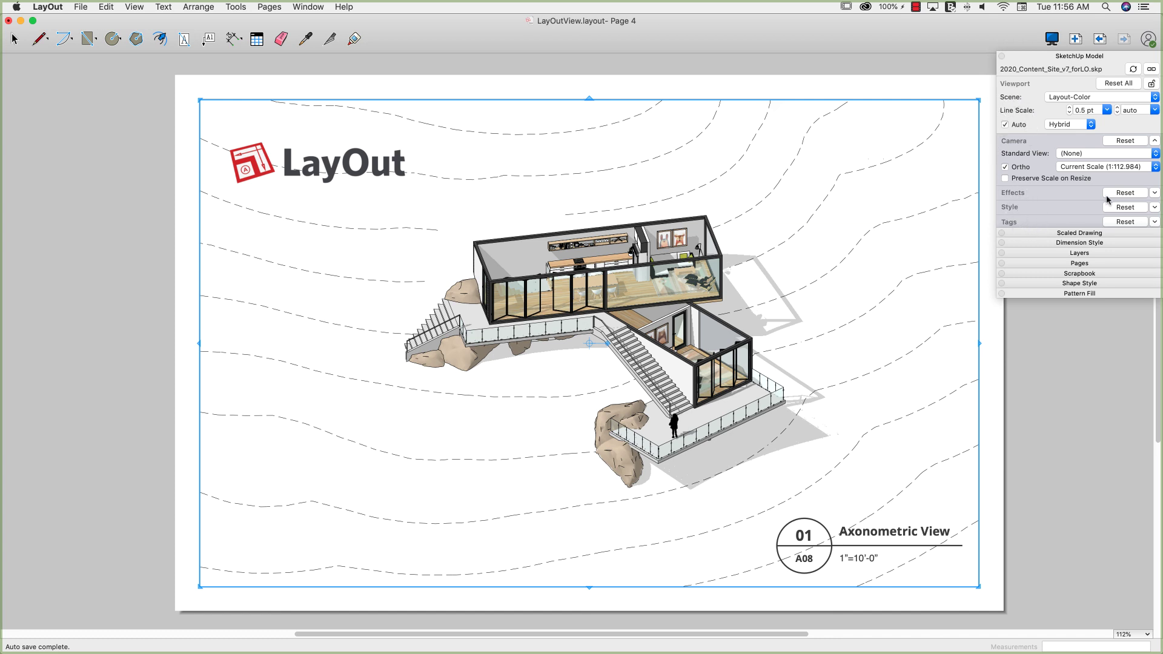
left_click(1155, 193)
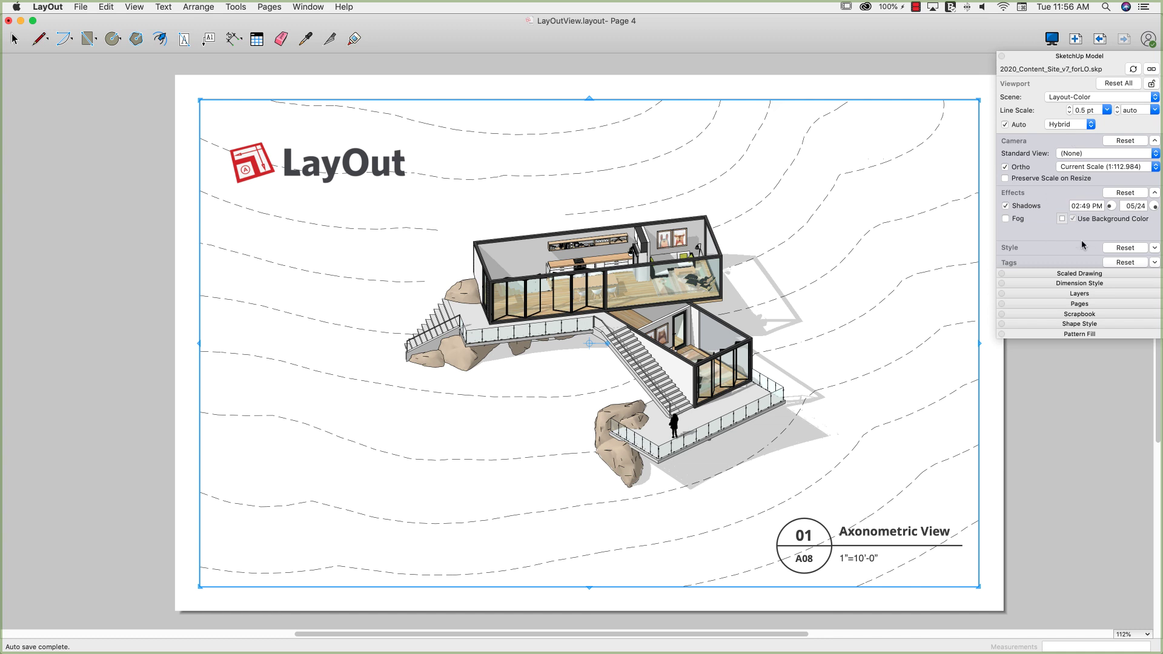
Step: Expand Style, browse In Model Styles then return to Default Styles, and expand the Tags list
left_click(1154, 249)
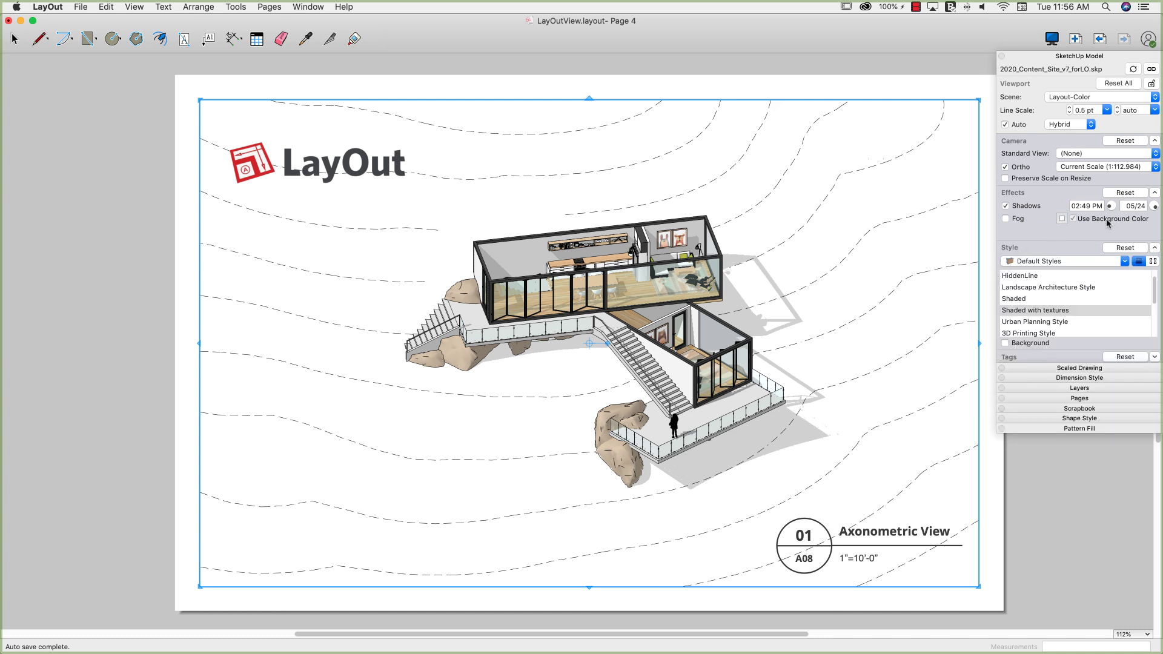
left_click(1124, 264)
left_click(1070, 276)
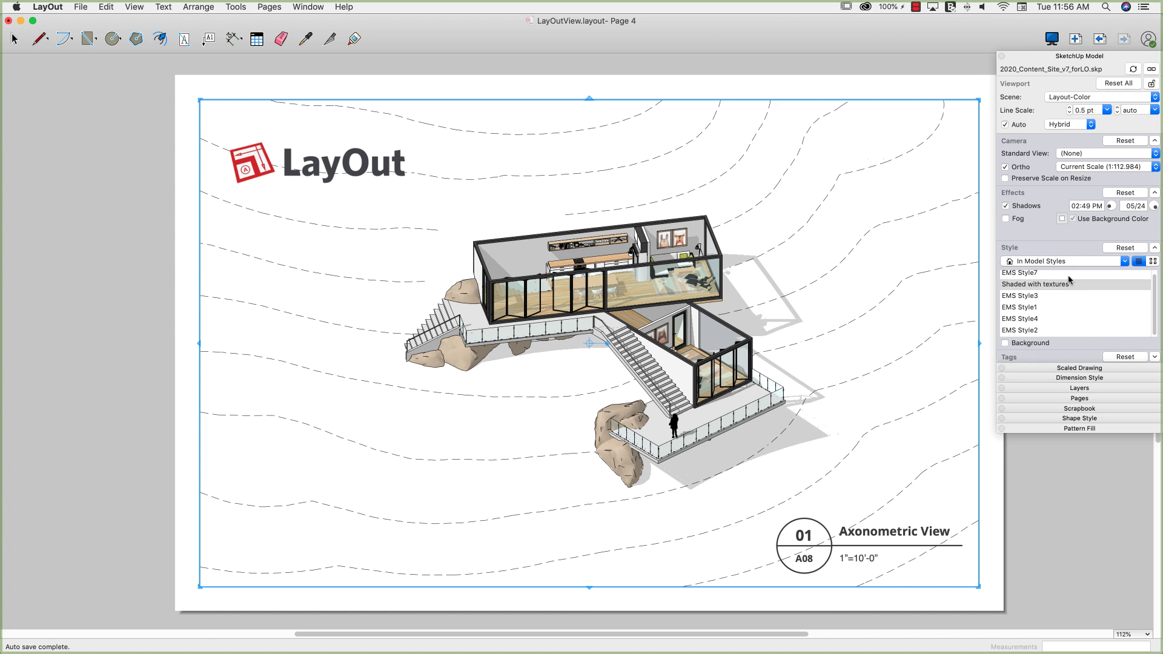
left_click(1124, 262)
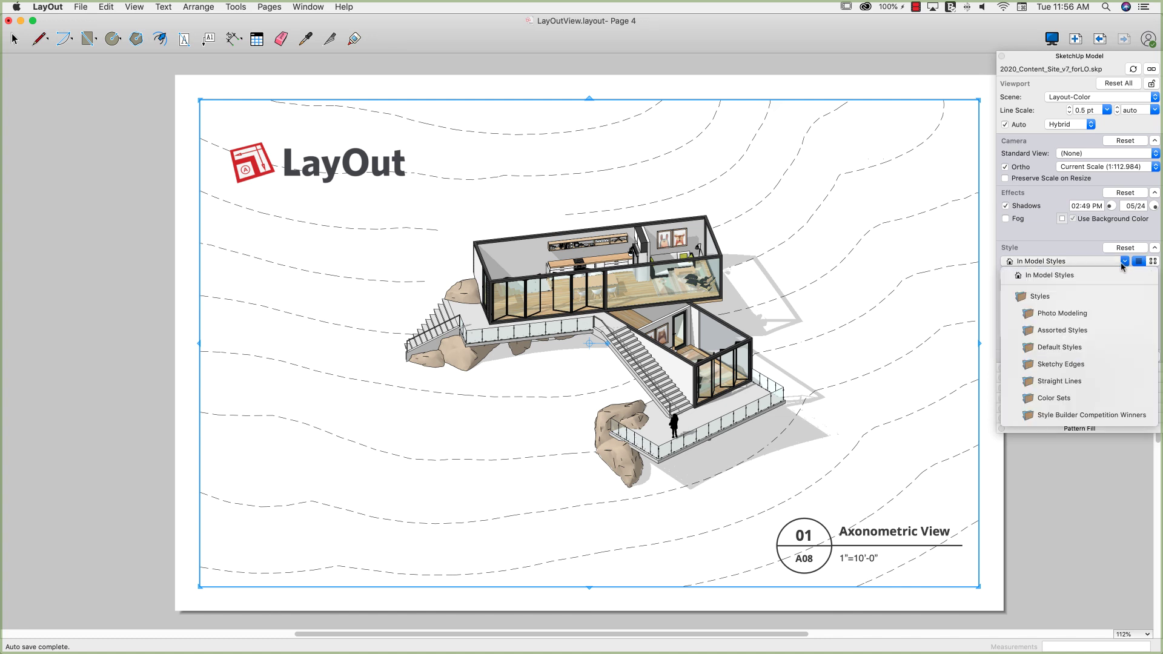
left_click(1053, 351)
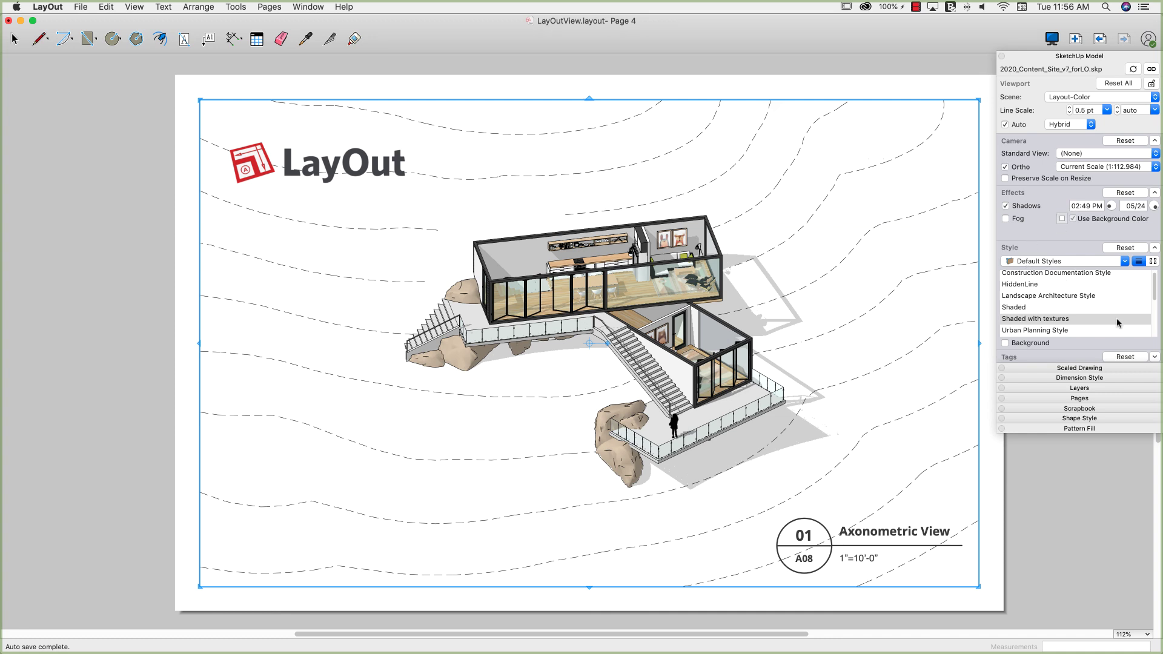
left_click(1154, 357)
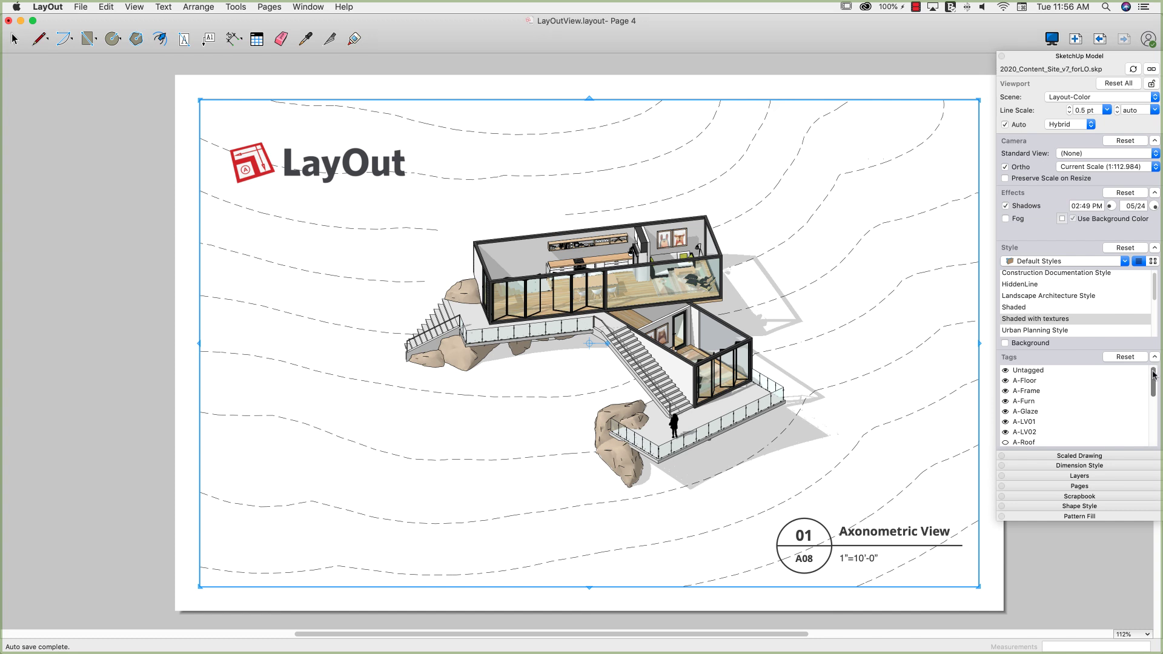
Step: Turn on the A-Roof tag so the cabin's roofs show in the viewport
left_click_drag(1153, 375, 1149, 409)
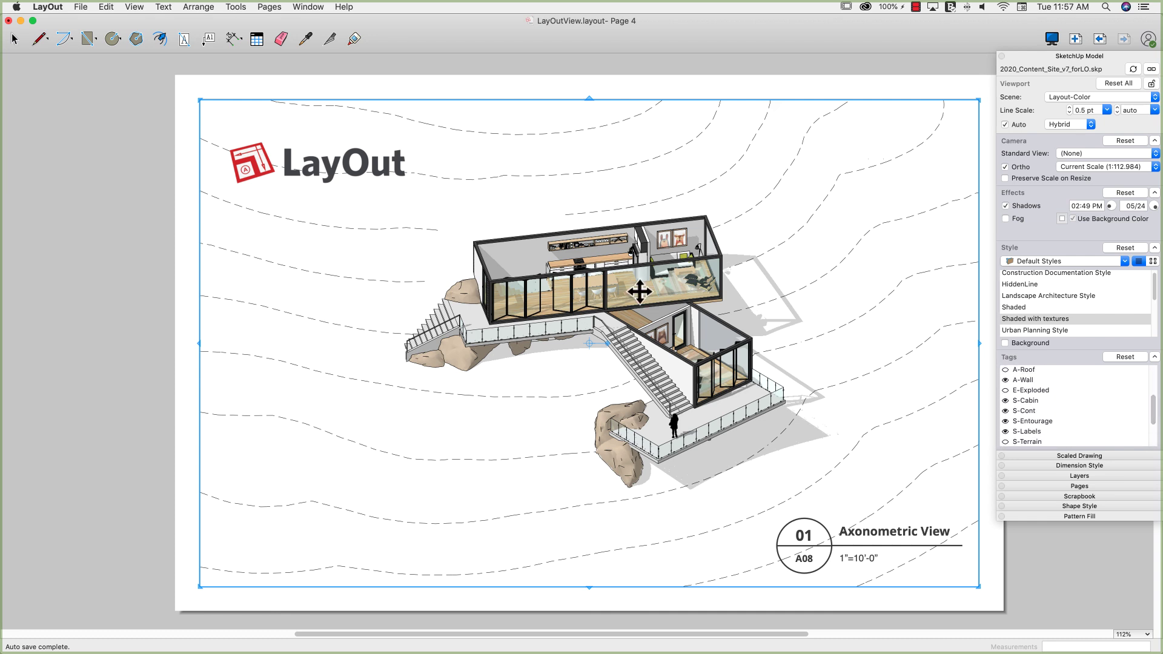
left_click(1005, 371)
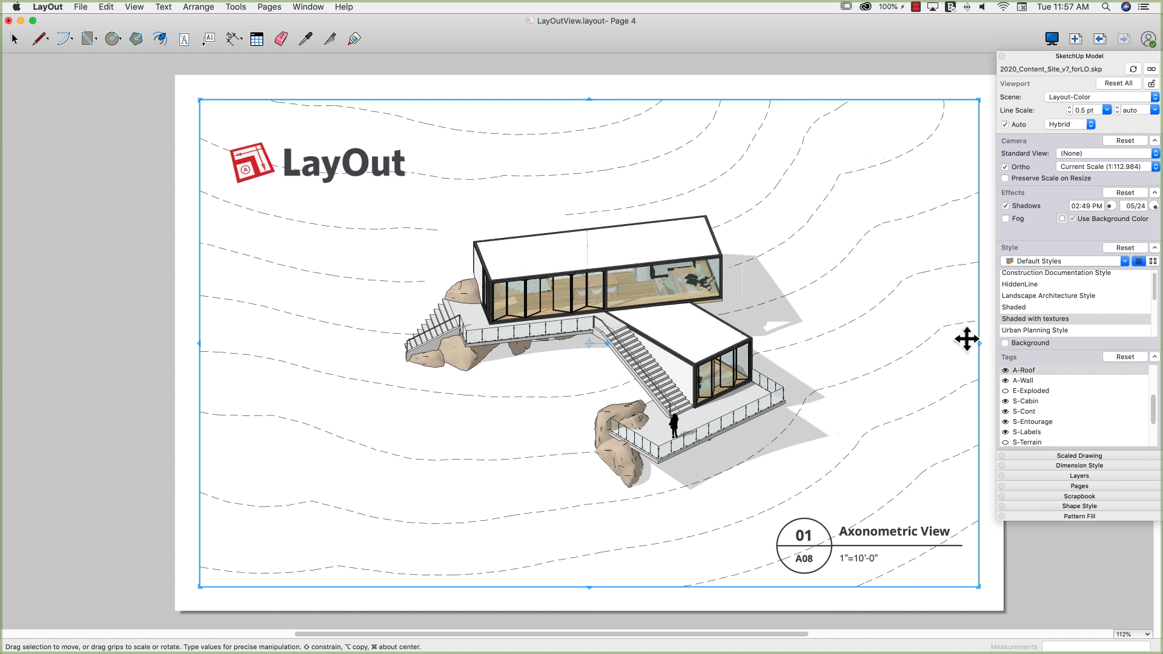
key("h")
left_click_drag(809, 378, 794, 378)
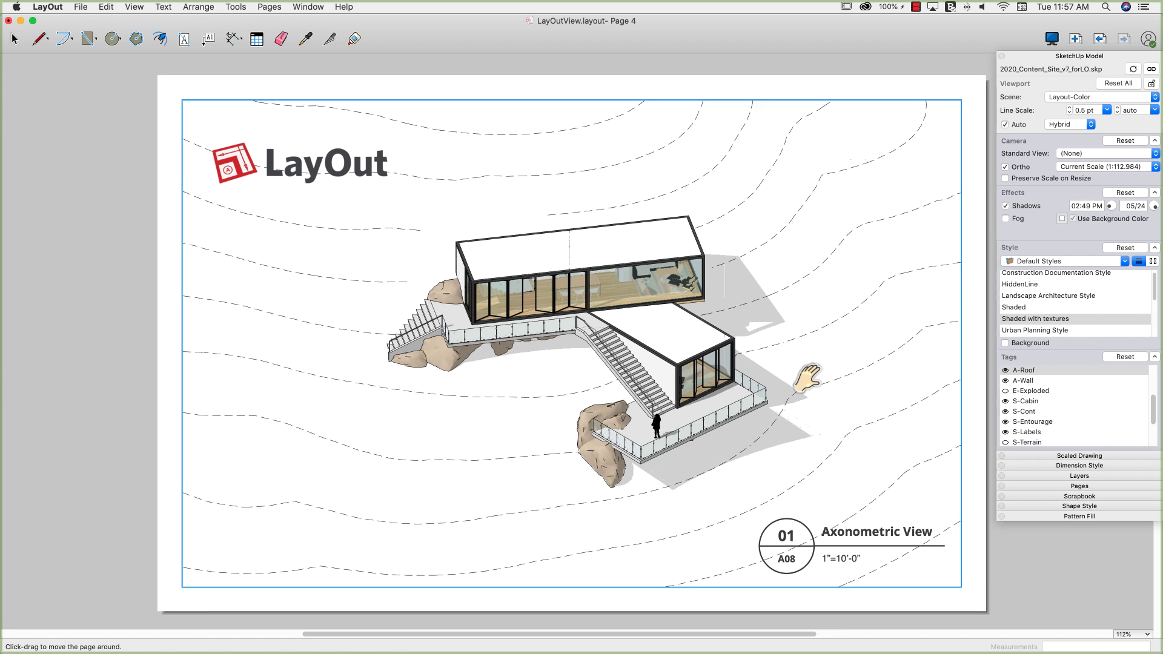
key("space")
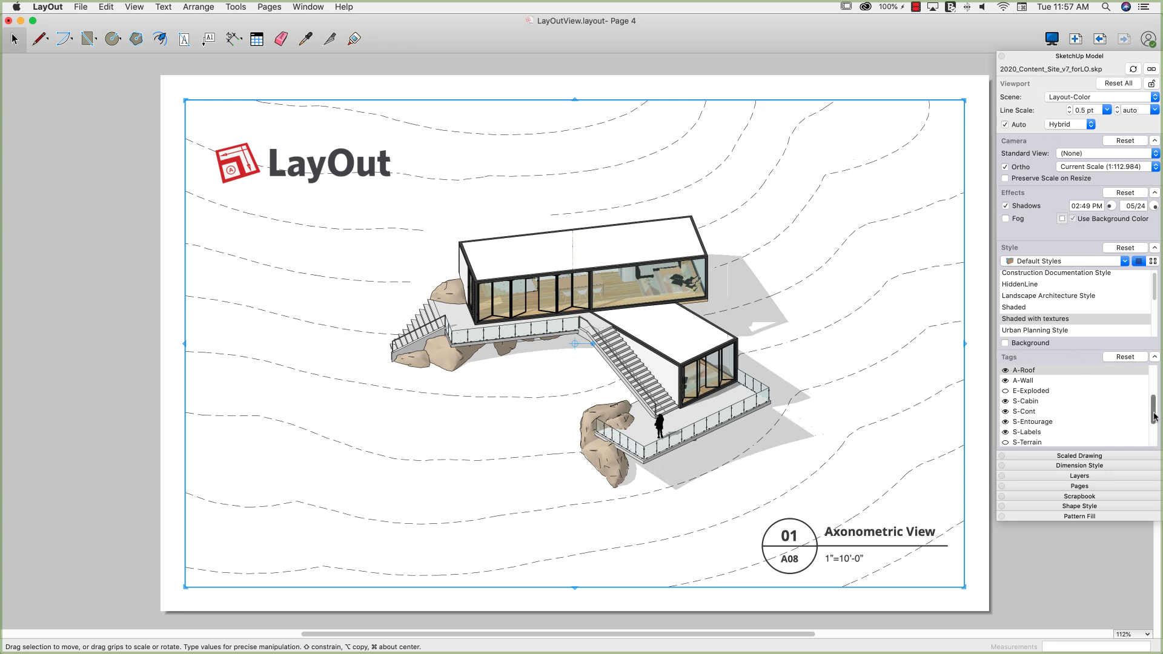
left_click_drag(1152, 407, 1102, 443)
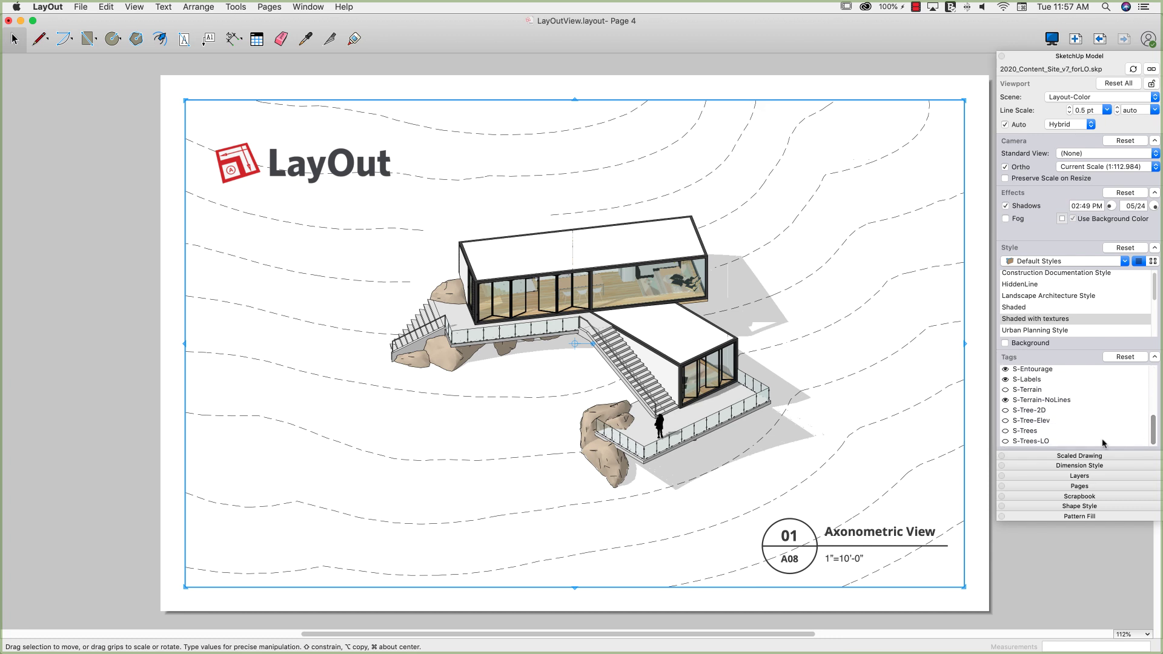
Step: Turn on the S-Trees-LO, S-Trees and S-Tree-2D tags
left_click(1005, 442)
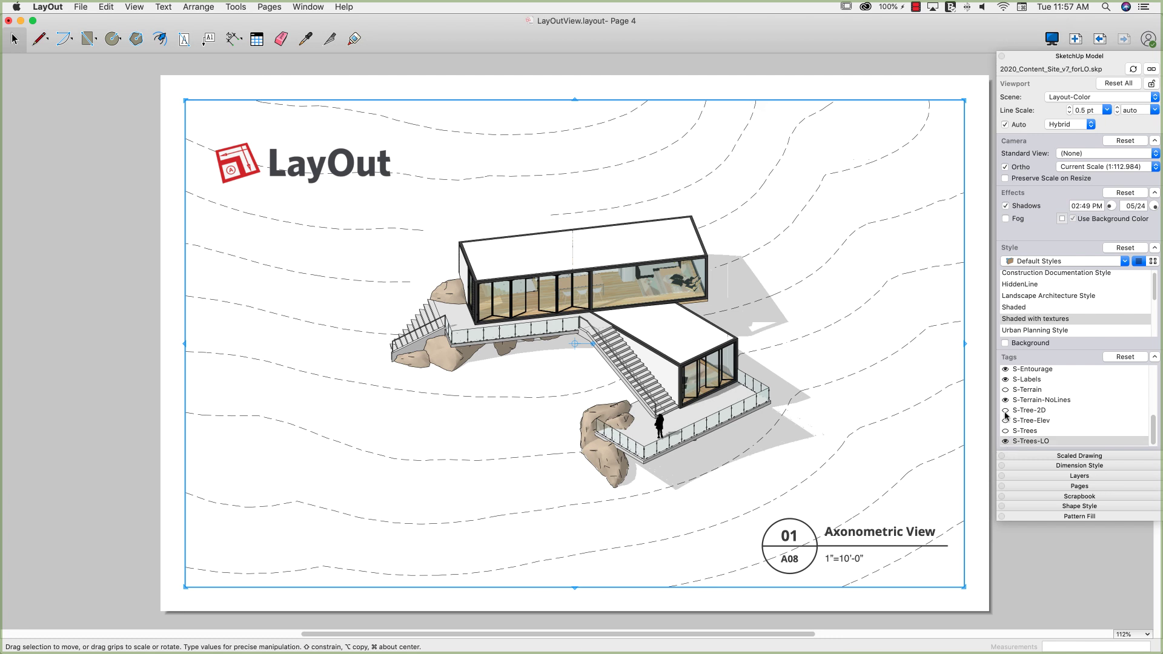
left_click(1005, 411)
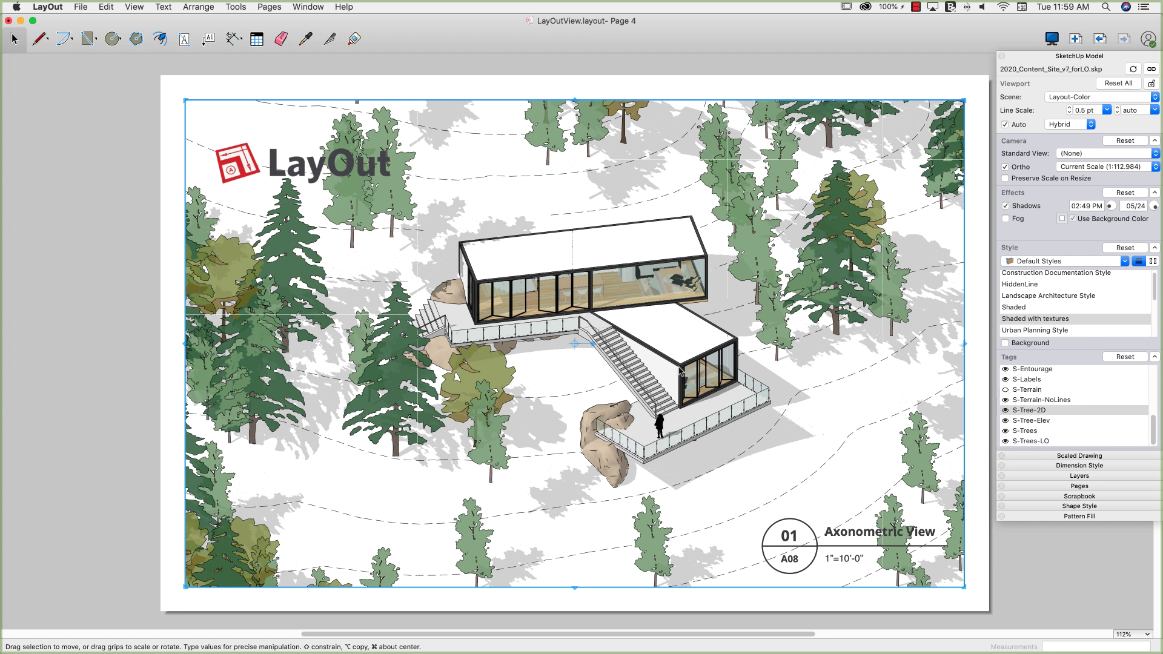